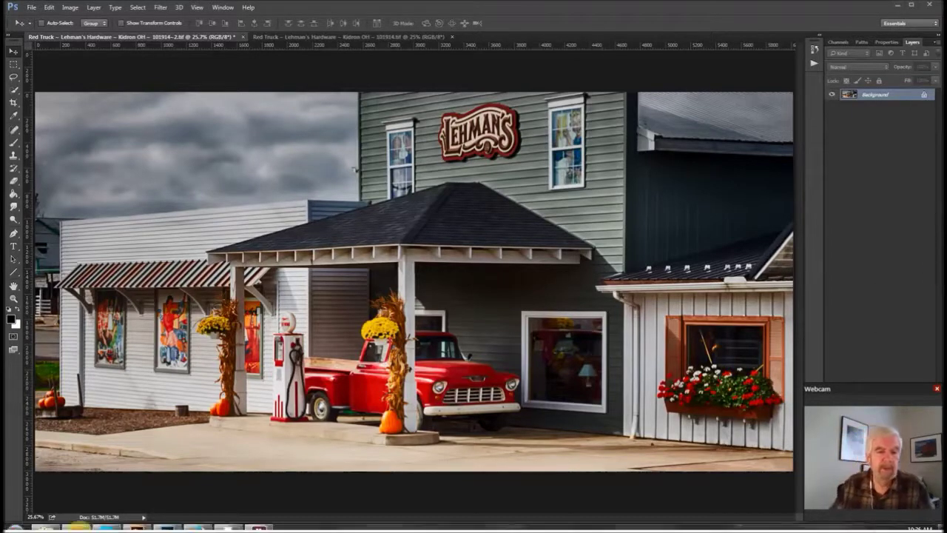
Switch from the finished image in Photoshop to Adobe Bridge, where the original _MG_6121 raw shot is shown.
{"action": "left_click", "coordinate": [134, 520]}
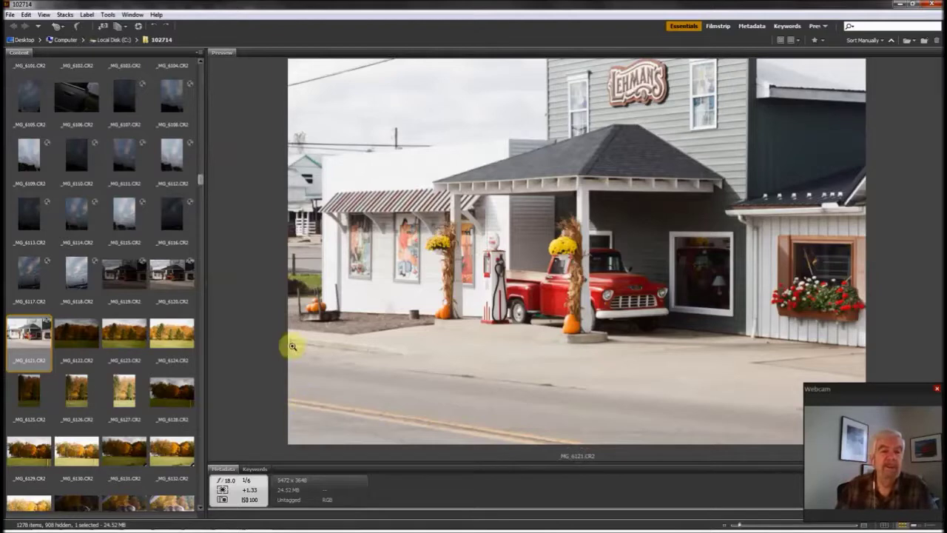
{"action": "left_click", "coordinate": [124, 273]}
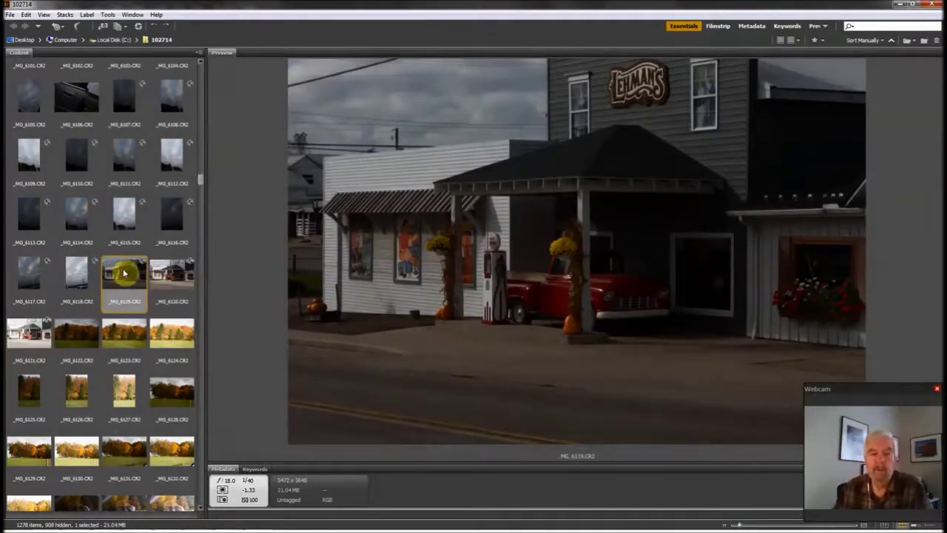
{"action": "left_click", "coordinate": [166, 275]}
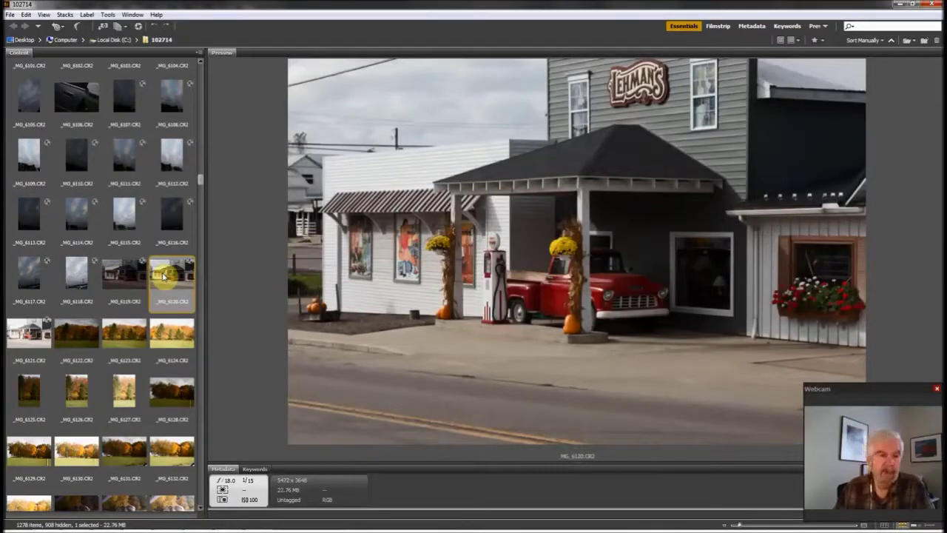
{"action": "left_click", "coordinate": [26, 333]}
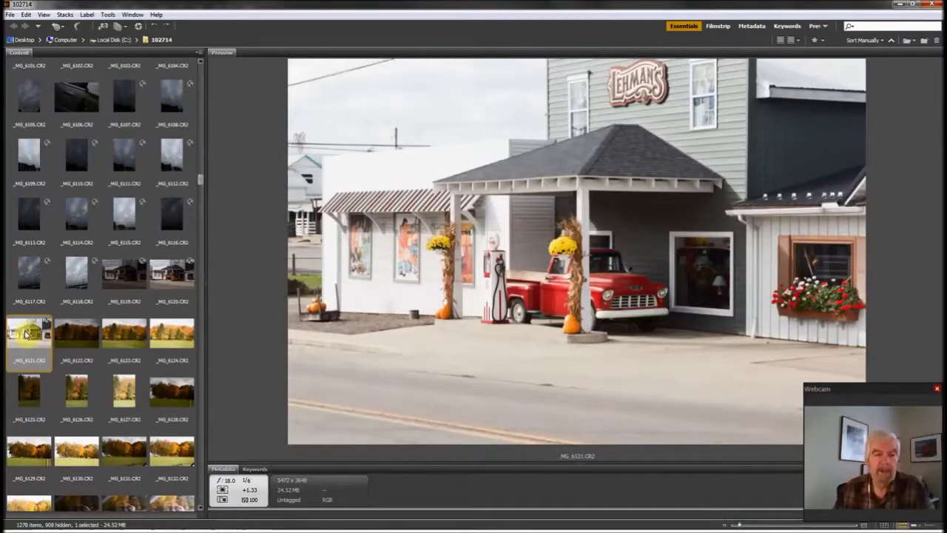
{"action": "left_click", "coordinate": [175, 280]}
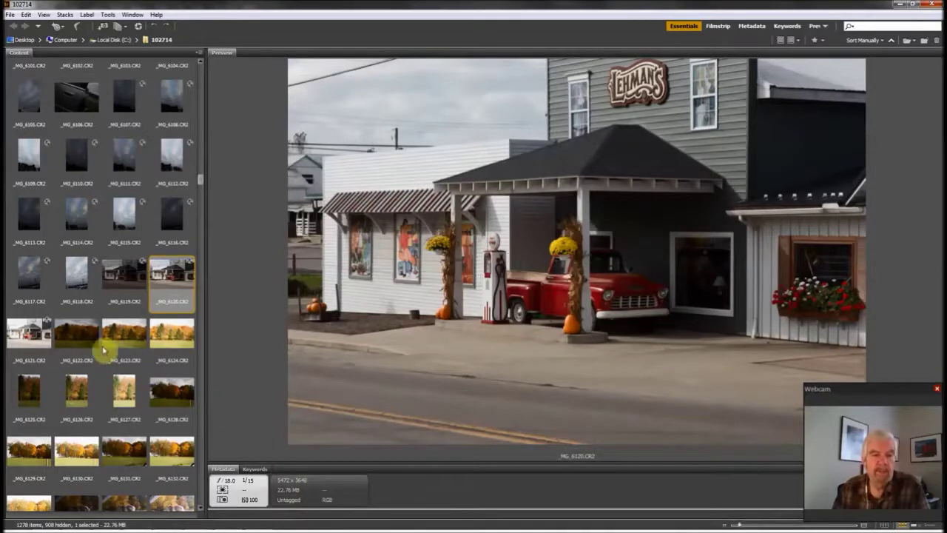
{"action": "left_click", "coordinate": [31, 338]}
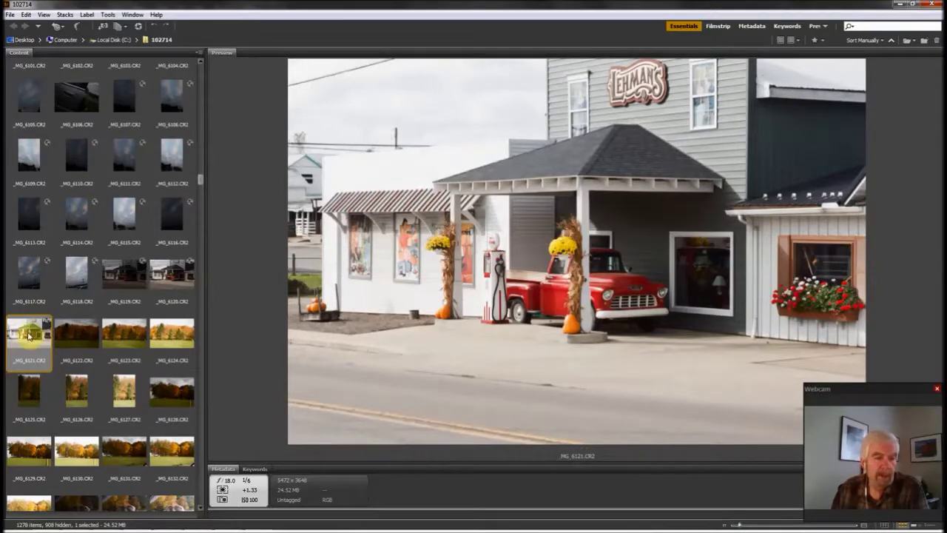
Open _MG_6121.CR2 in Camera Raw from its Bridge context menu.
{"action": "right_click", "coordinate": [28, 335]}
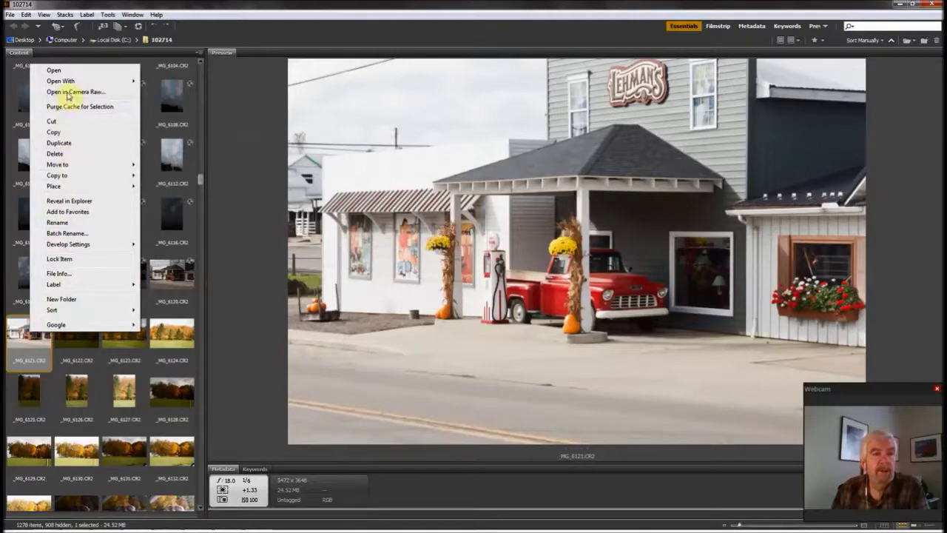
{"action": "left_click", "coordinate": [68, 92]}
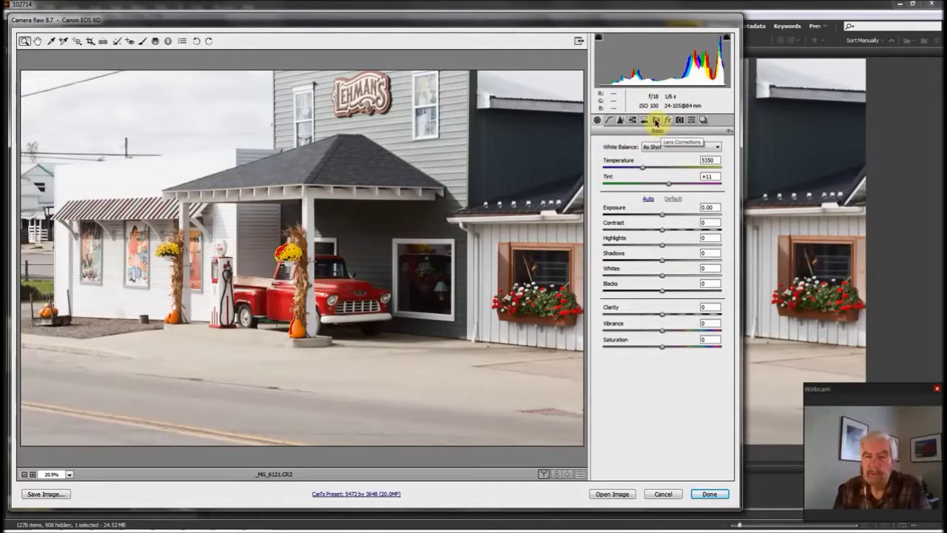
In Lens Corrections, toggle the Canon EF 24-105mm lens profile correction off and on to compare its effect.
{"action": "left_click", "coordinate": [655, 121]}
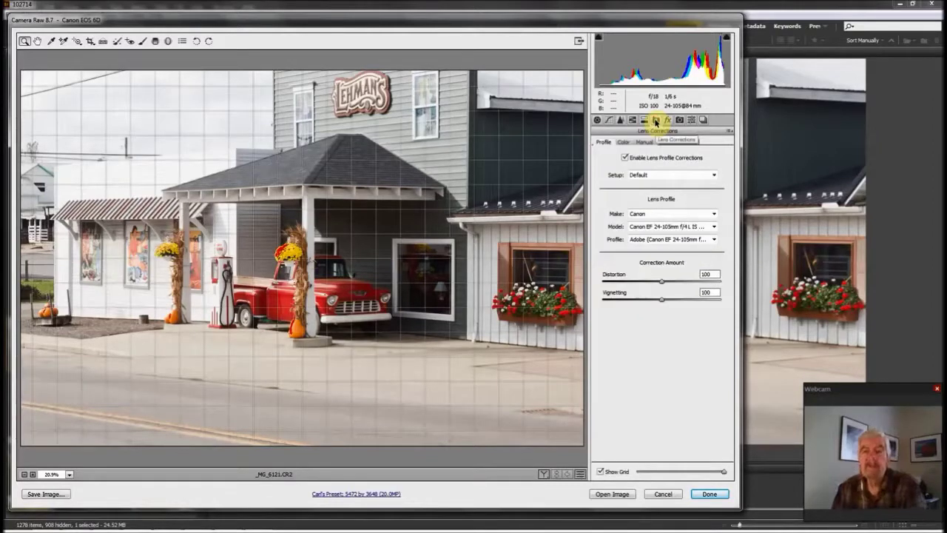
{"action": "left_click", "coordinate": [626, 158]}
{"action": "left_click", "coordinate": [626, 159]}
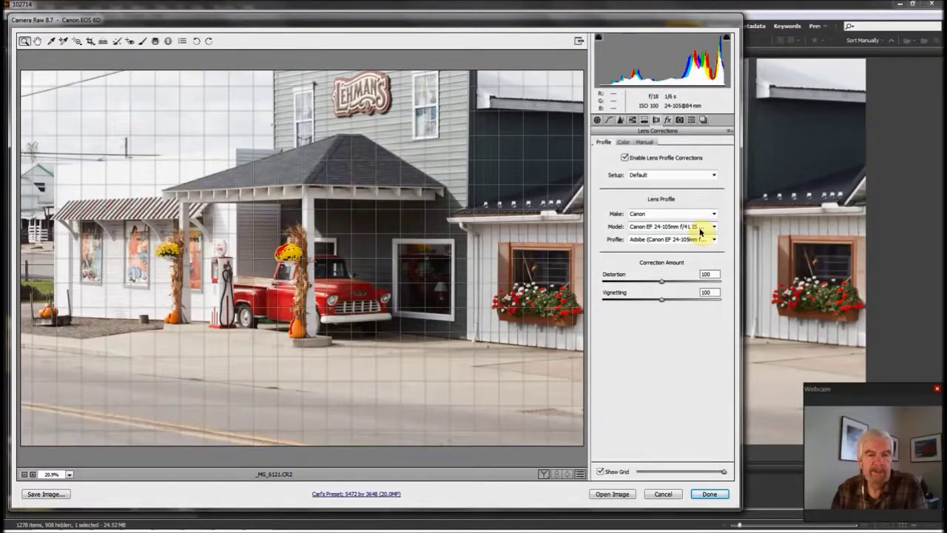
{"action": "left_click", "coordinate": [624, 158]}
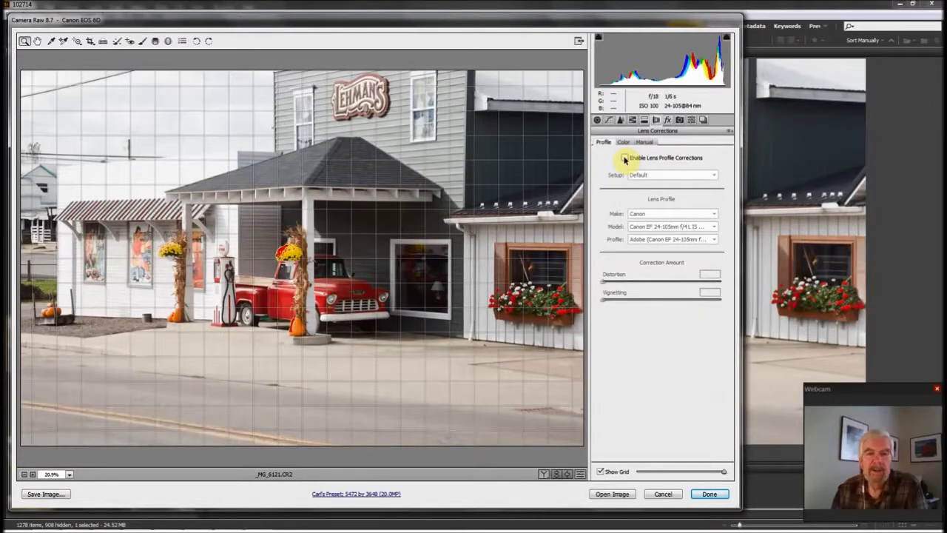
{"action": "left_click", "coordinate": [625, 159]}
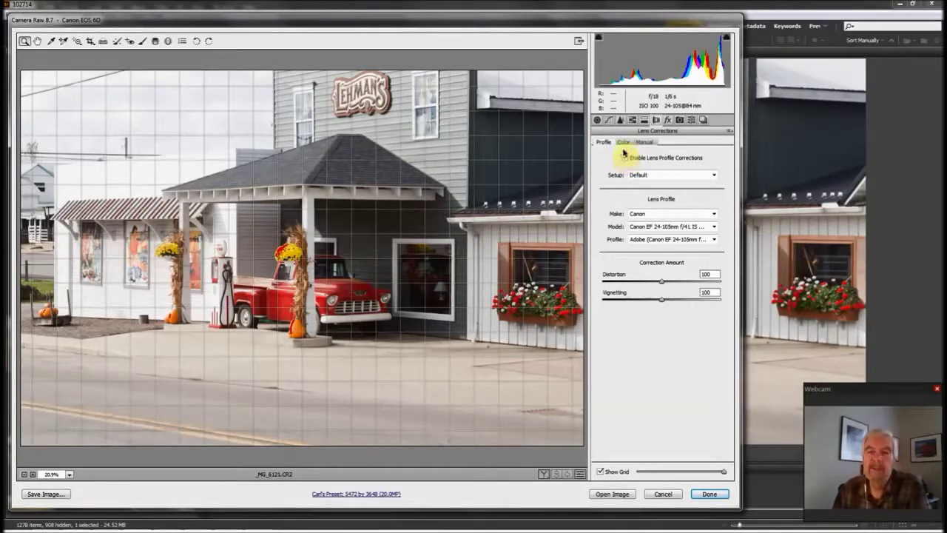
Enable Remove Chromatic Aberration on the Color tab, ending back on the lens Profile tab.
{"action": "left_click", "coordinate": [624, 143]}
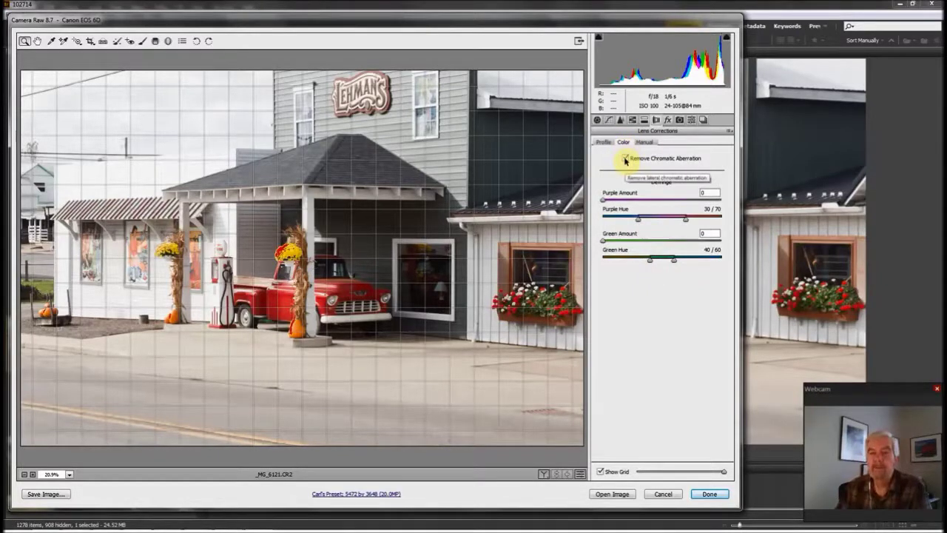
{"action": "left_click", "coordinate": [625, 159]}
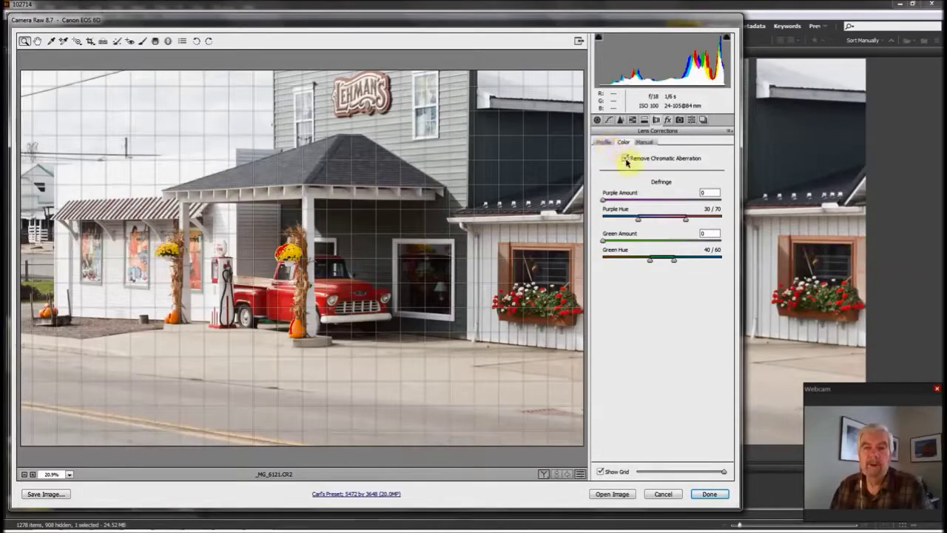
{"action": "left_click", "coordinate": [605, 144]}
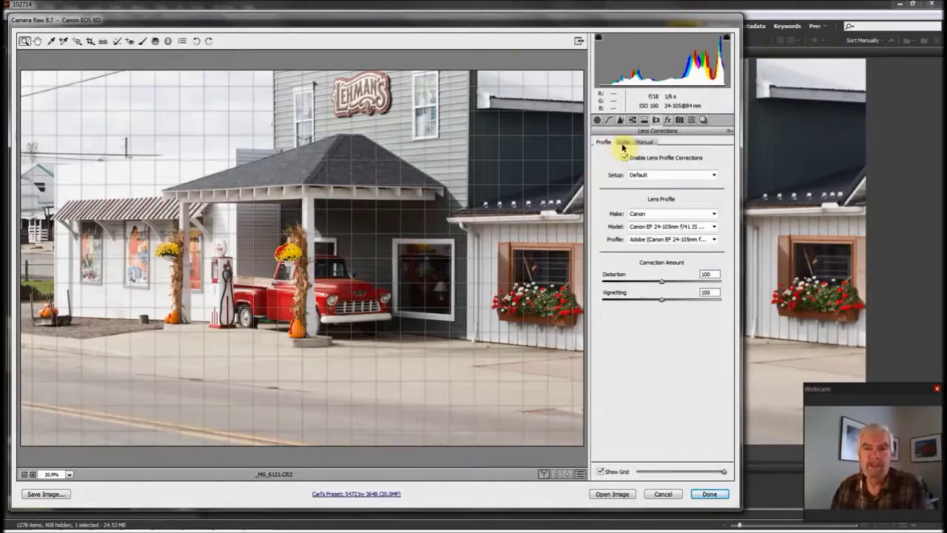
{"action": "left_click", "coordinate": [623, 143]}
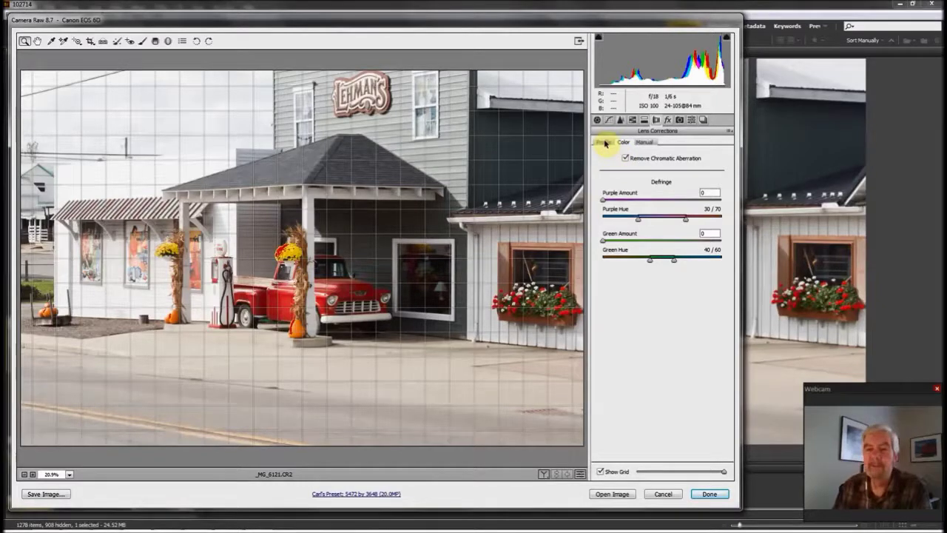
{"action": "left_click", "coordinate": [604, 142]}
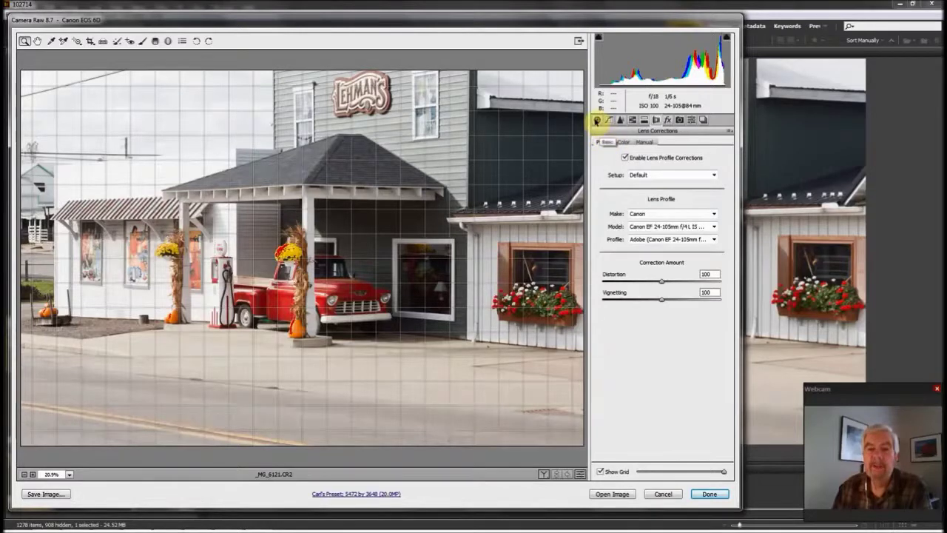
In the Basic panel set Highlights to -100 and Exposure to -1.20, then zoom into the sky.
{"action": "left_click", "coordinate": [597, 120]}
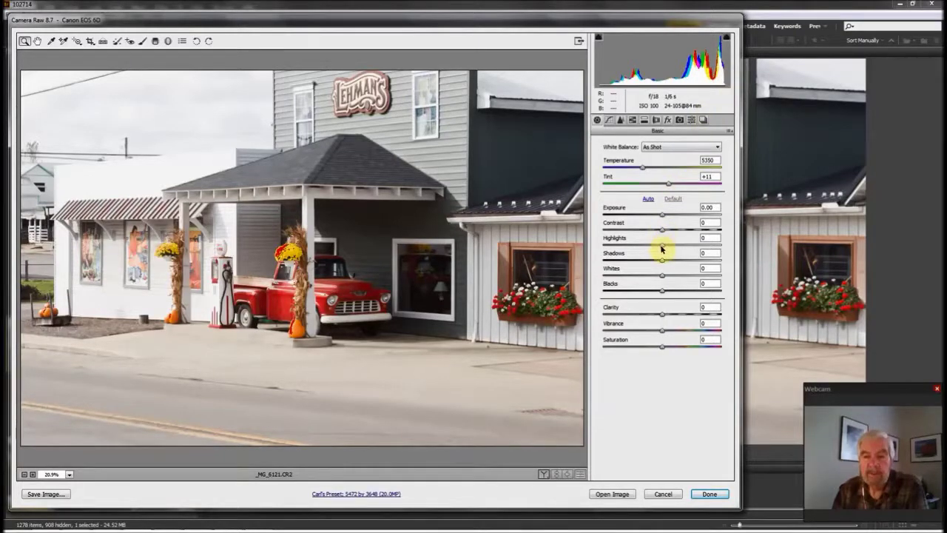
{"action": "left_click_drag", "start_coordinate": [661, 247], "coordinate": [600, 251]}
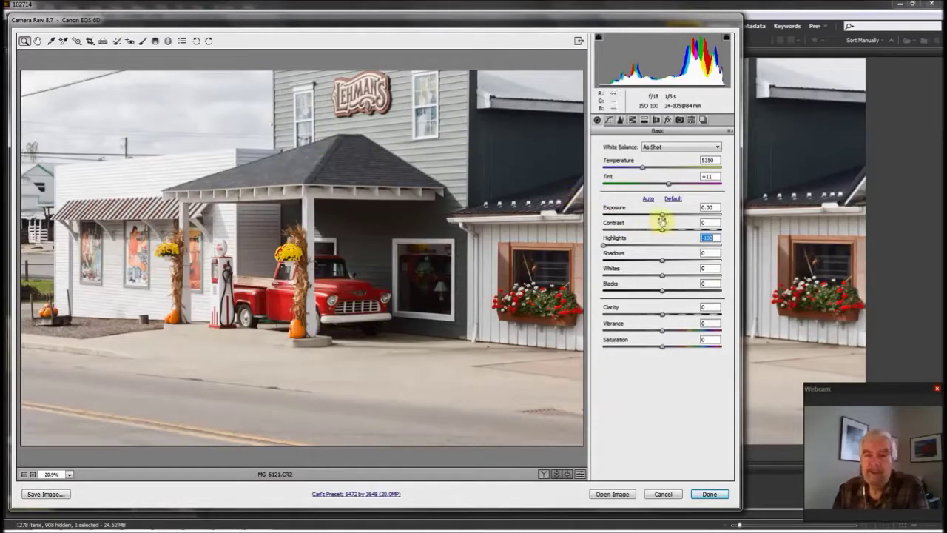
{"action": "left_click_drag", "start_coordinate": [662, 214], "coordinate": [647, 222]}
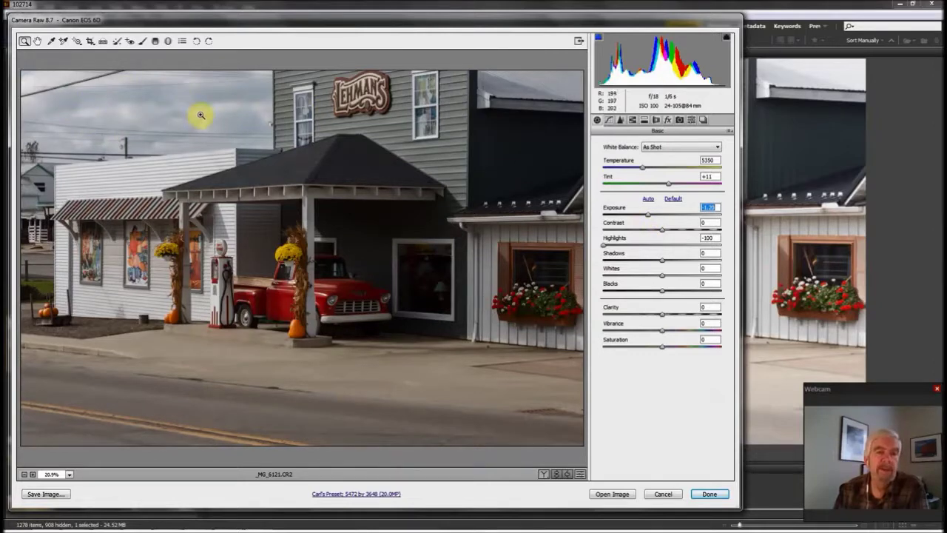
{"action": "left_click_drag", "start_coordinate": [157, 88], "coordinate": [235, 131]}
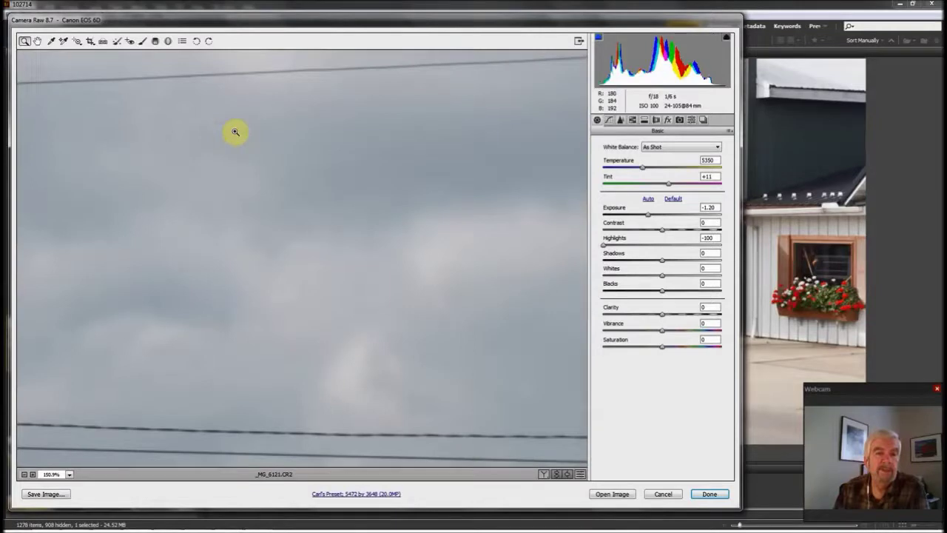
Fit the whole red-truck storefront photo in the Camera Raw preview.
{"action": "right_click", "coordinate": [309, 195]}
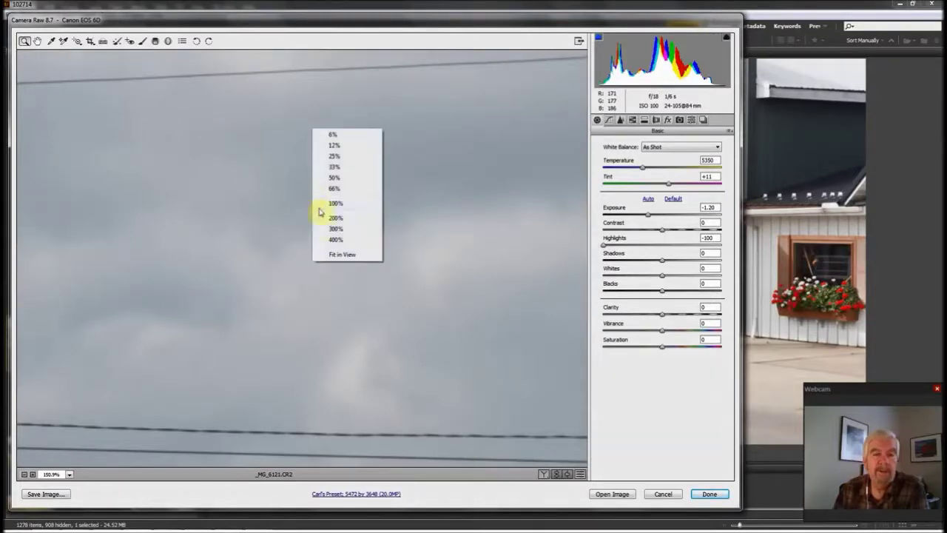
{"action": "left_click", "coordinate": [339, 255]}
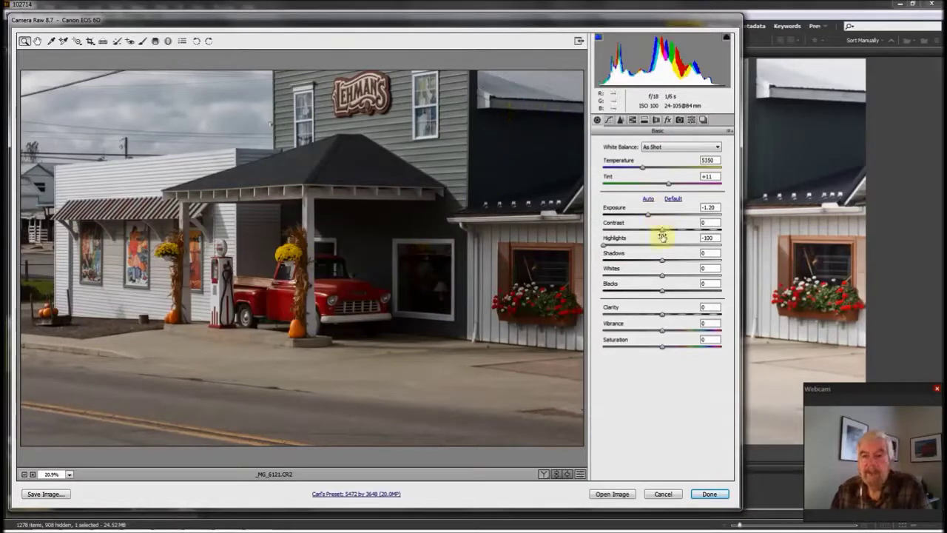
Lift Shadows to +69 and push the Whites slider up.
{"action": "left_click", "coordinate": [662, 261]}
{"action": "left_click_drag", "start_coordinate": [662, 263], "coordinate": [705, 262]}
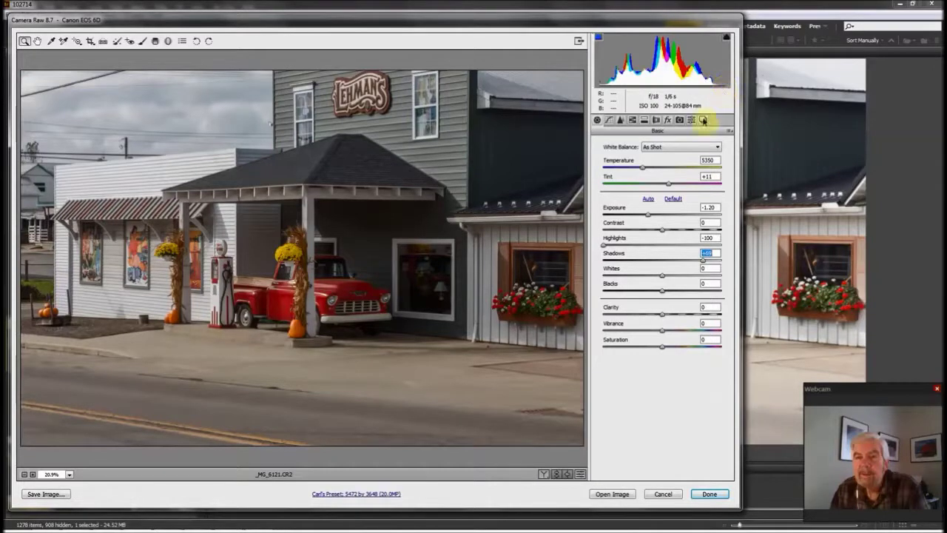
{"action": "left_click", "coordinate": [662, 277]}
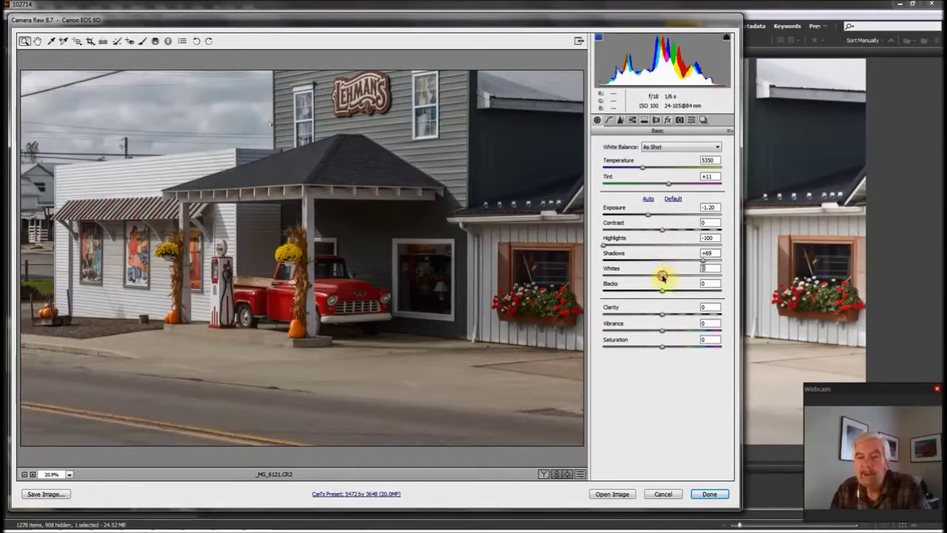
{"action": "left_click_drag", "start_coordinate": [664, 277], "coordinate": [681, 275]}
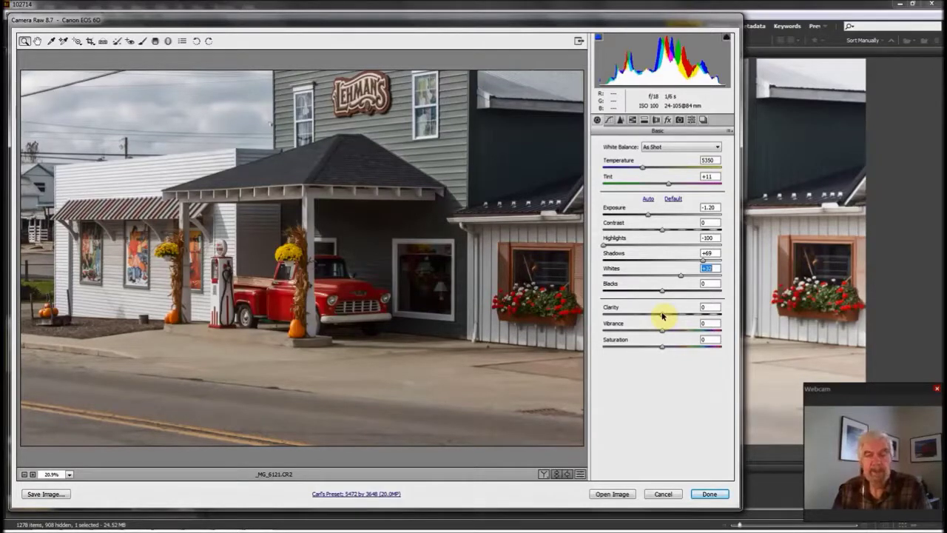
Set Clarity to +50, Vibrance to +48 and nudge Saturation up to about +10.
{"action": "left_click_drag", "start_coordinate": [662, 316], "coordinate": [690, 315]}
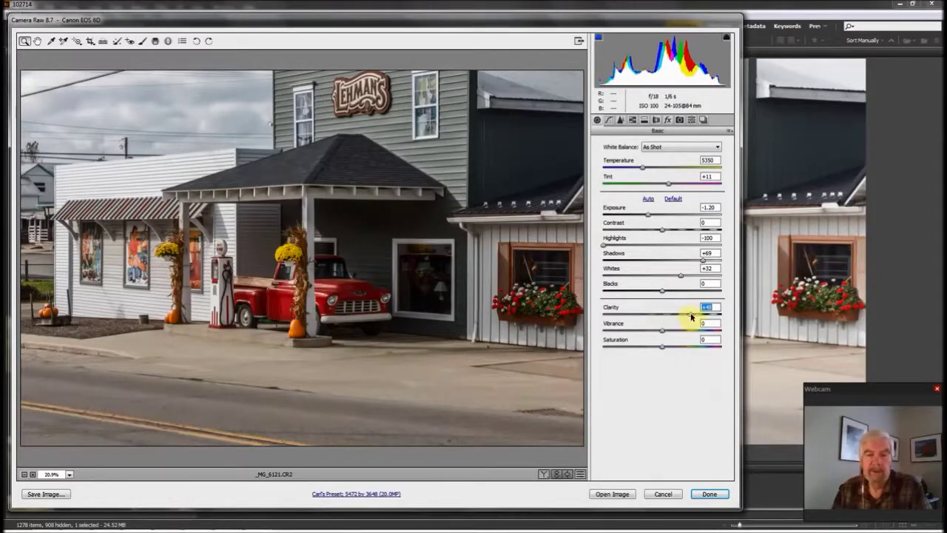
{"action": "mouse_move", "coordinate": [689, 315]}
{"action": "left_mouse_down"}
{"action": "mouse_move", "coordinate": [663, 323]}
{"action": "mouse_move", "coordinate": [694, 317]}
{"action": "left_mouse_up"}
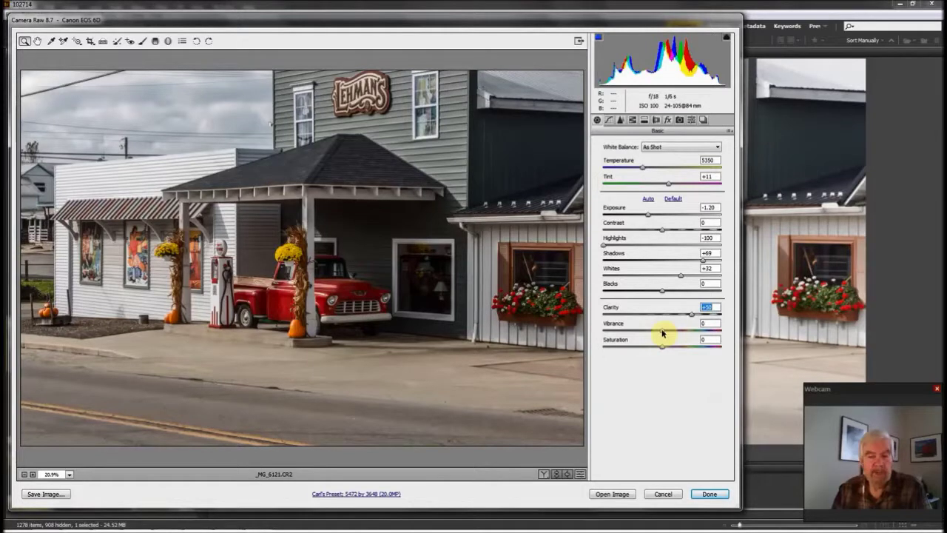
{"action": "left_click_drag", "start_coordinate": [663, 334], "coordinate": [691, 335]}
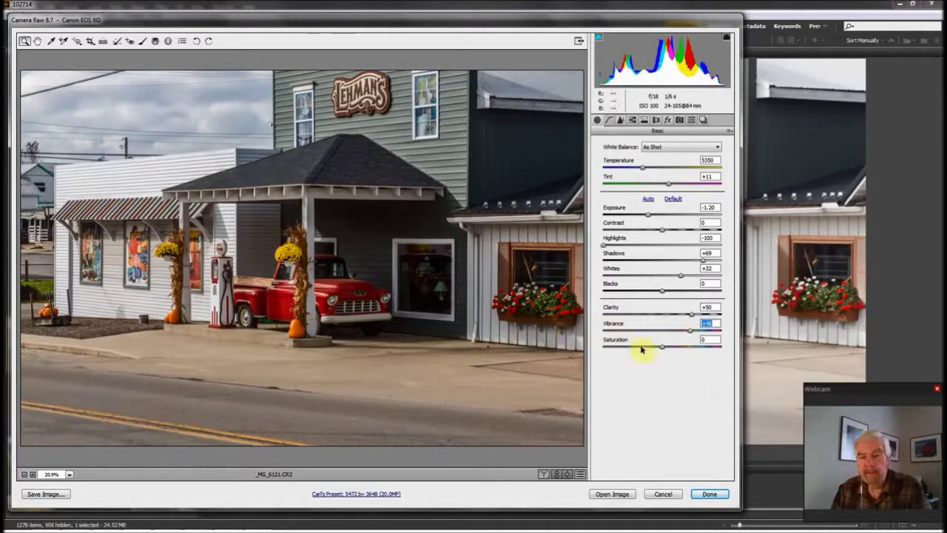
{"action": "key", "text": "Tab"}
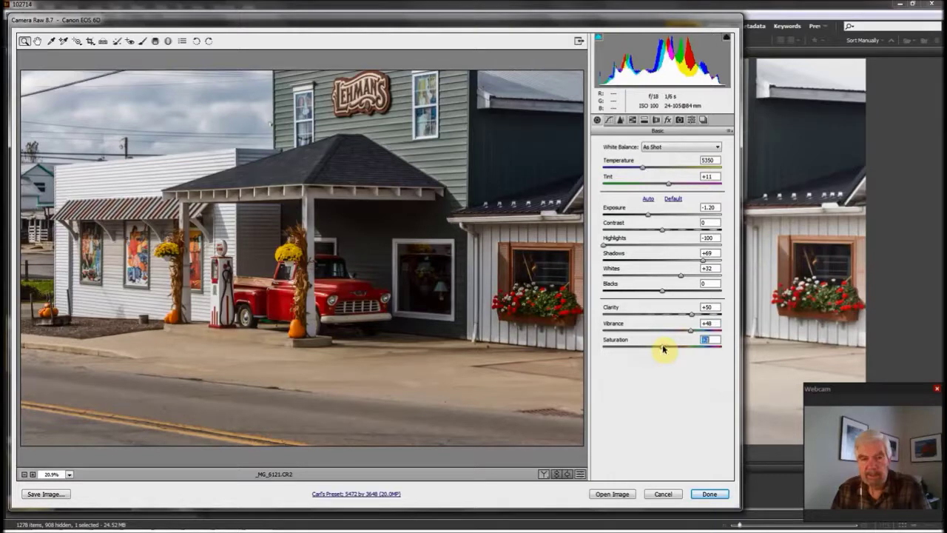
{"action": "mouse_move", "coordinate": [664, 347]}
{"action": "left_mouse_down"}
{"action": "mouse_move", "coordinate": [680, 345]}
{"action": "mouse_move", "coordinate": [671, 347]}
{"action": "left_mouse_up"}
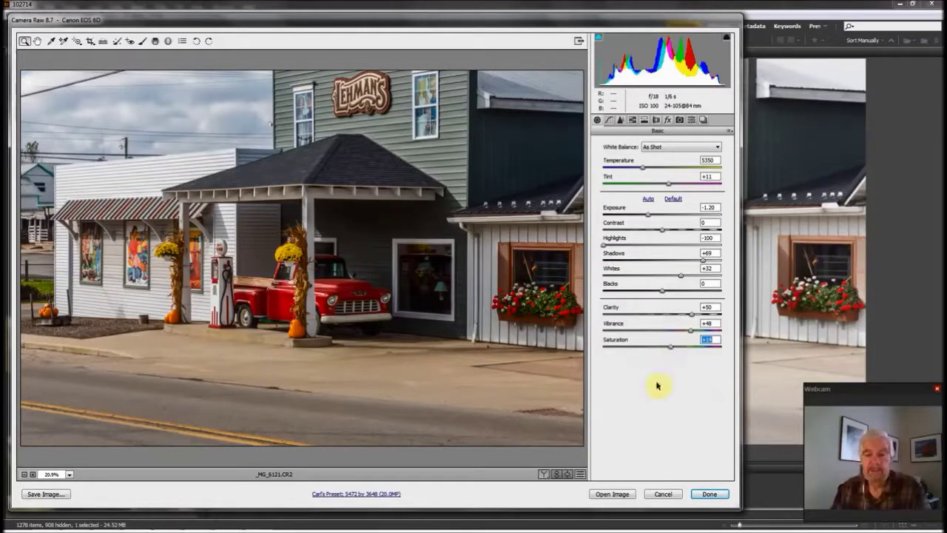
Open the developed _MG_6121 photo from Camera Raw as a 16-bit Photoshop document.
{"action": "left_click", "coordinate": [613, 494]}
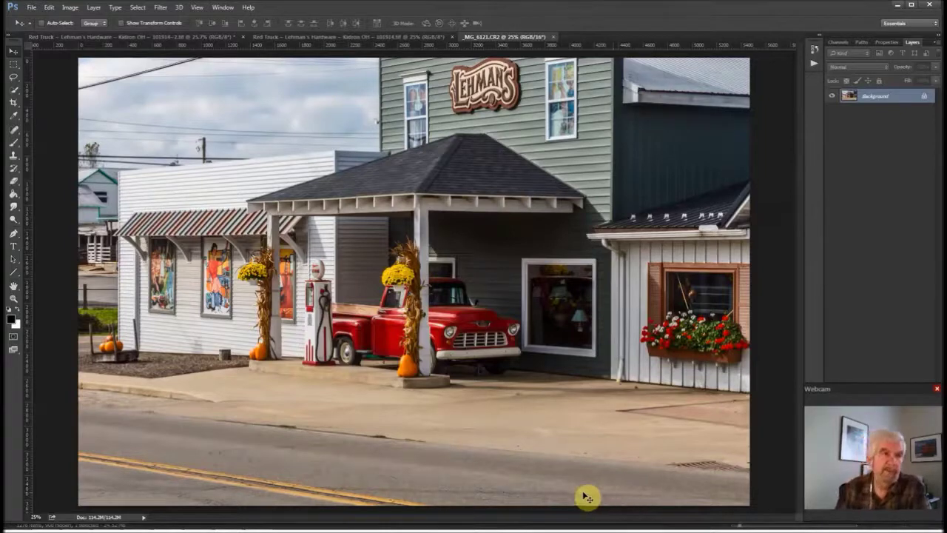
Crop to a 24 x 12 ratio, positioning the storefront and red truck inside the frame.
{"action": "left_click", "coordinate": [13, 104]}
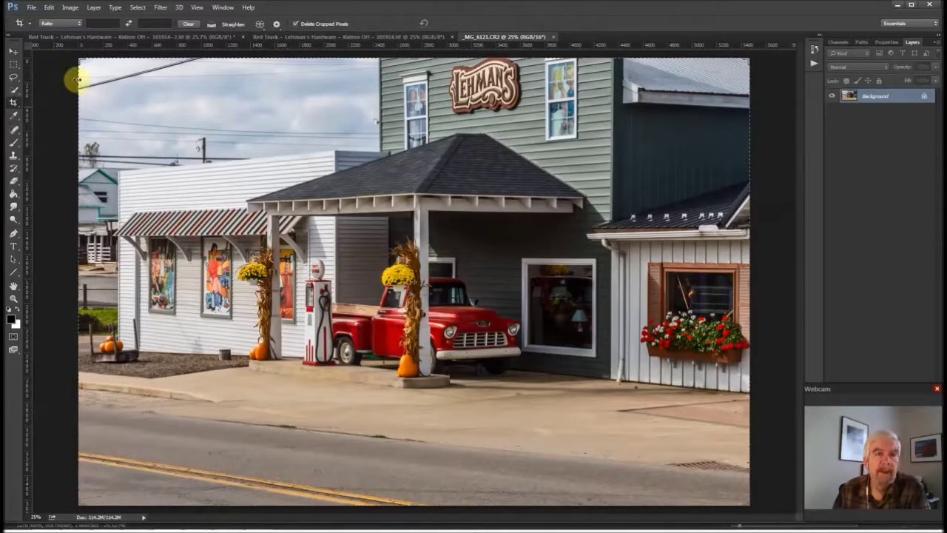
{"action": "left_click", "coordinate": [96, 22]}
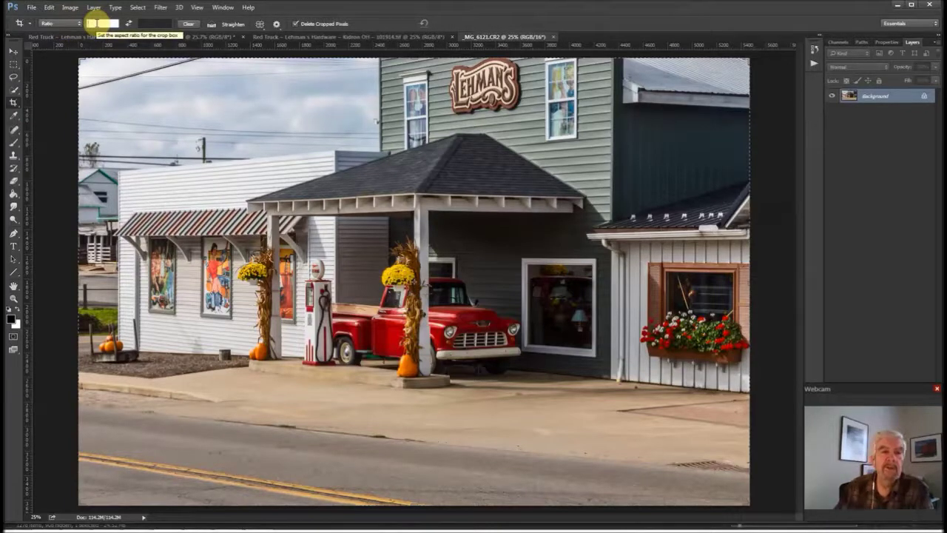
{"action": "type", "text": "24"}
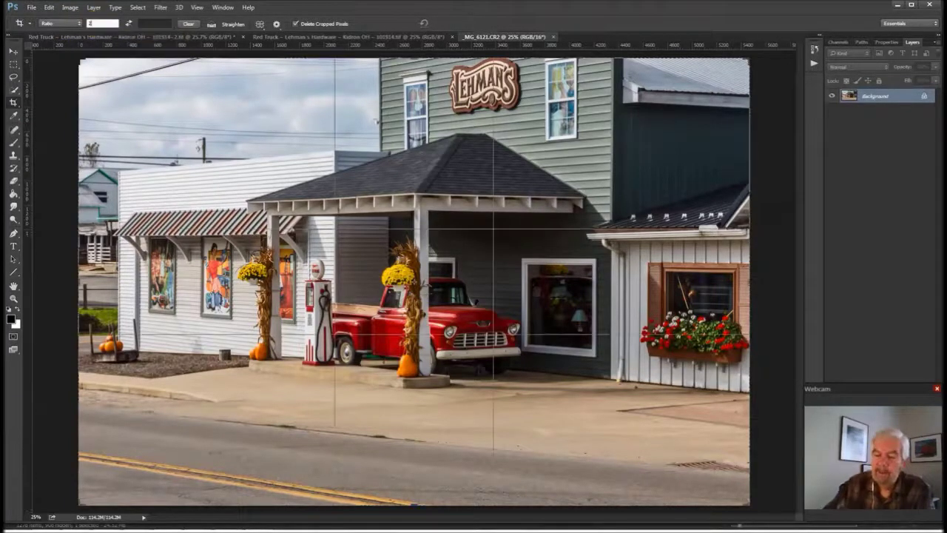
{"action": "left_click", "coordinate": [145, 23]}
{"action": "type", "text": "12"}
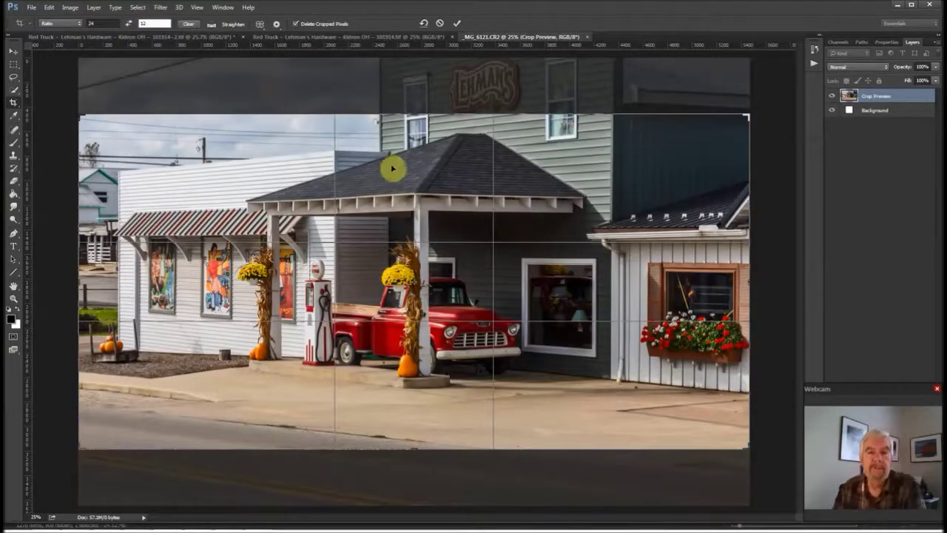
{"action": "left_click_drag", "start_coordinate": [405, 213], "coordinate": [405, 265]}
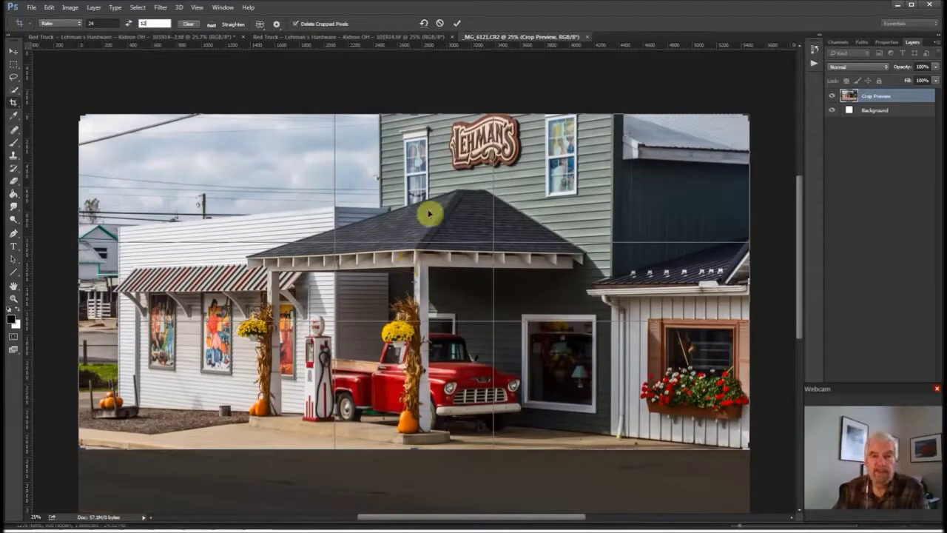
{"action": "left_click_drag", "start_coordinate": [799, 289], "coordinate": [799, 323]}
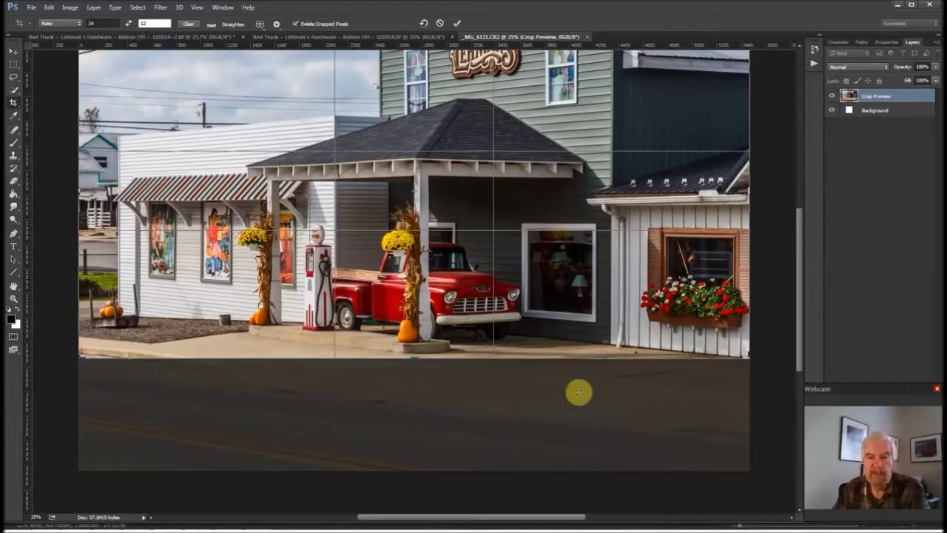
Commit the 24 x 12 crop, leaving a wide storefront and red truck image.
{"action": "left_click", "coordinate": [457, 26]}
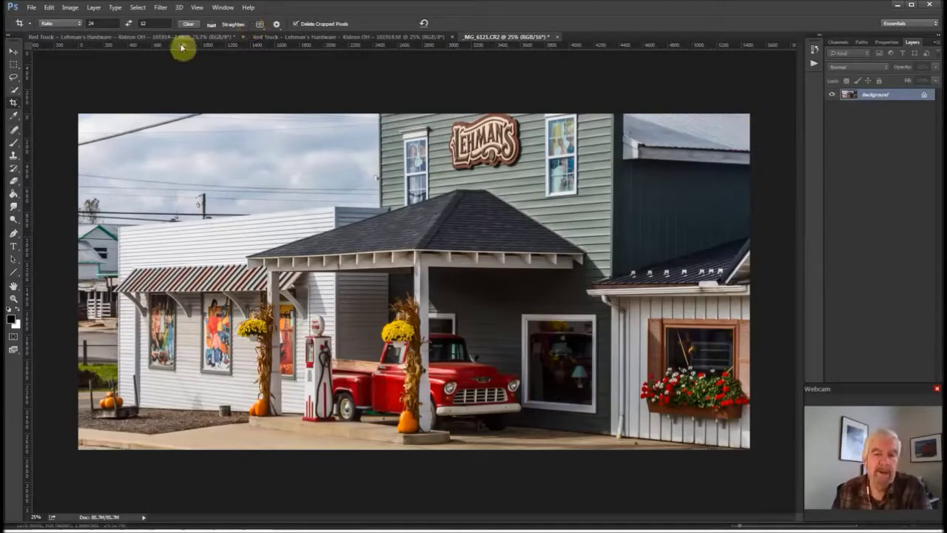
Heal out the upper-left overhead wire, then show the finished Red Truck .tif document.
{"action": "left_click", "coordinate": [14, 131]}
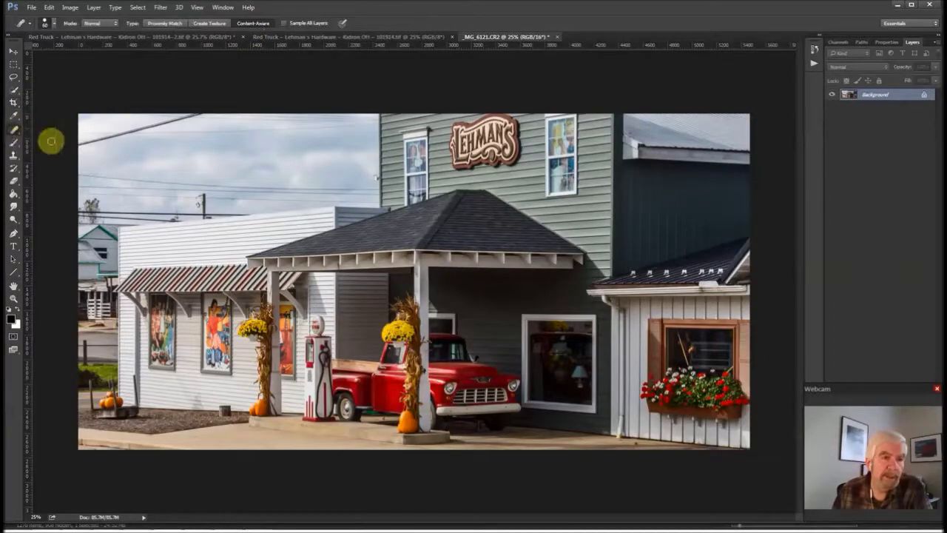
{"action": "mouse_move", "coordinate": [74, 144]}
{"action": "left_mouse_down"}
{"action": "mouse_move", "coordinate": [181, 120]}
{"action": "mouse_move", "coordinate": [257, 88]}
{"action": "left_mouse_up"}
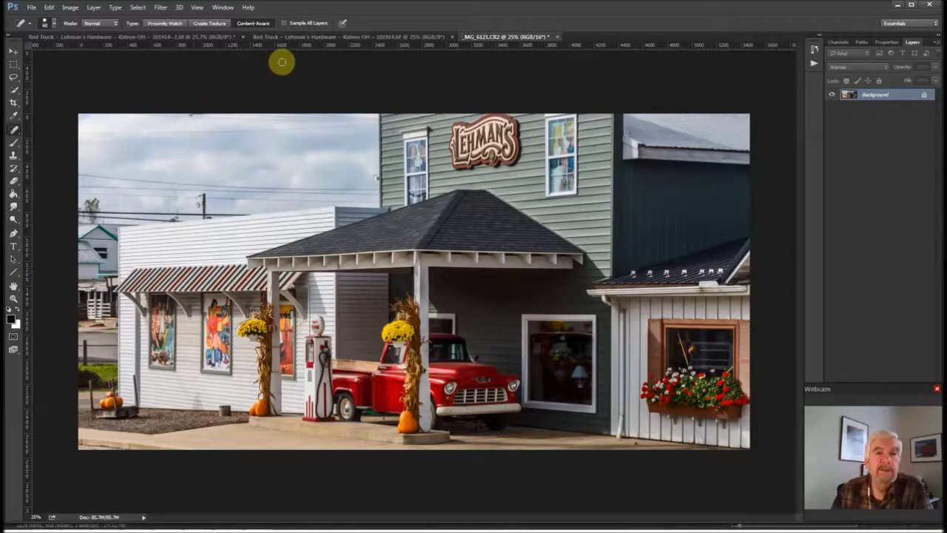
{"action": "left_click", "coordinate": [309, 41]}
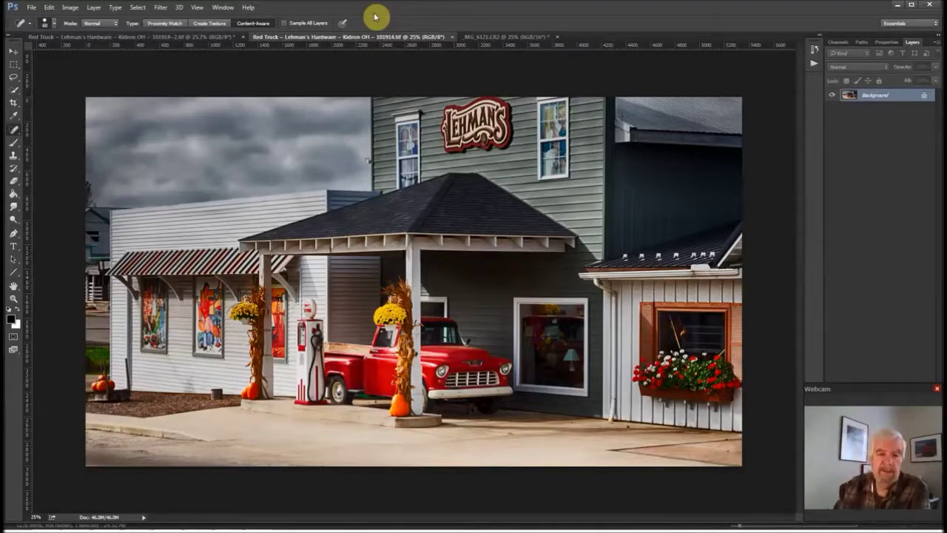
Switch from the Spot Healing Brush to the Move tool.
{"action": "left_click", "coordinate": [14, 51]}
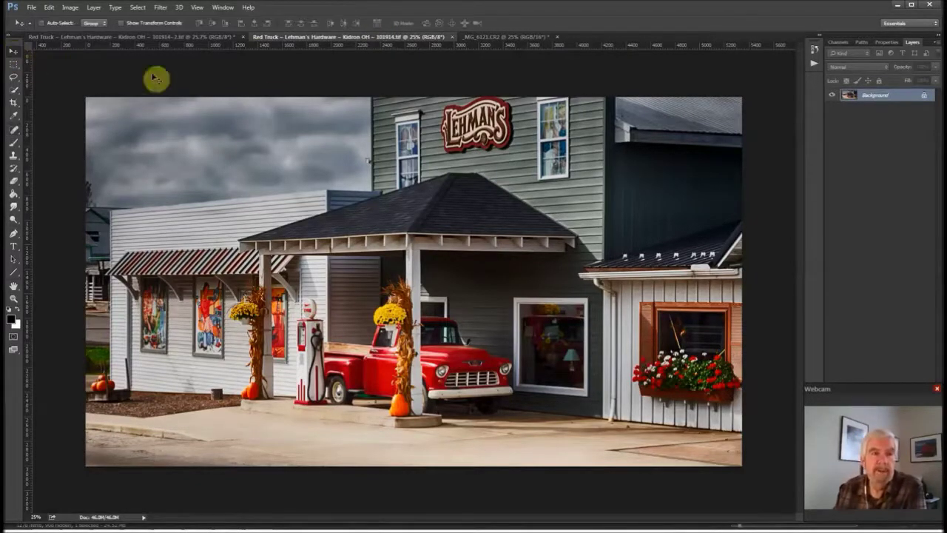